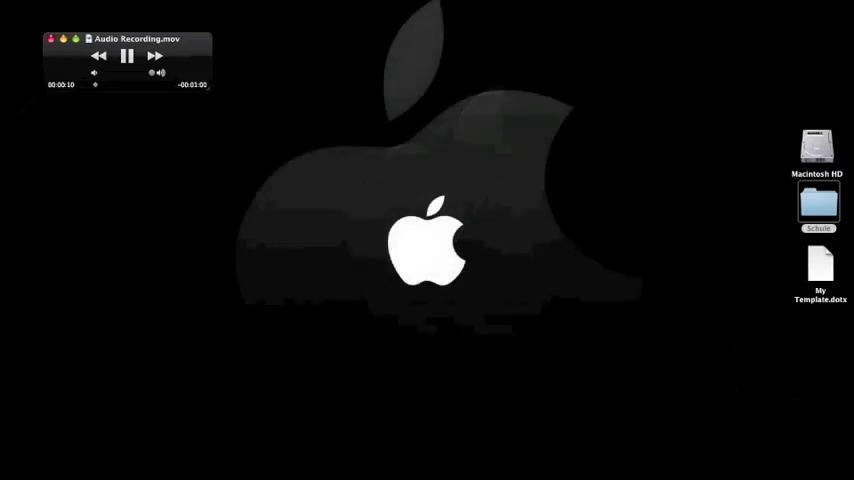
- Launch Disk Utility from a Spotlight search
key(super+space)
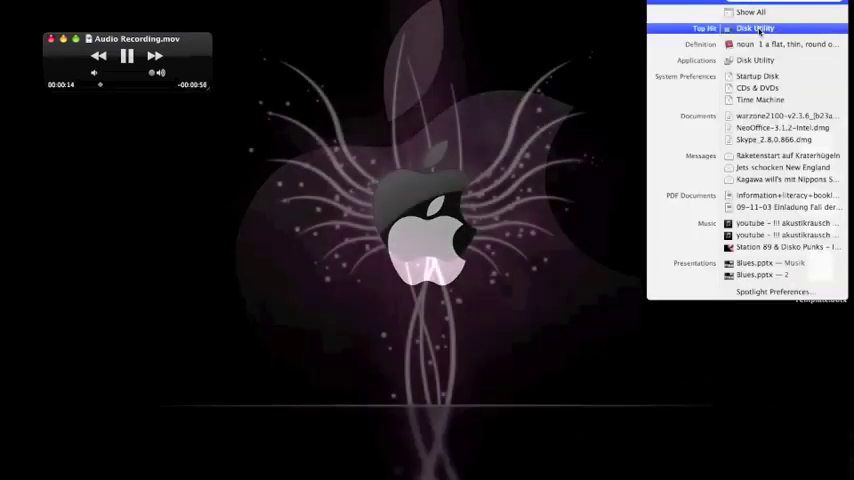
click(757, 29)
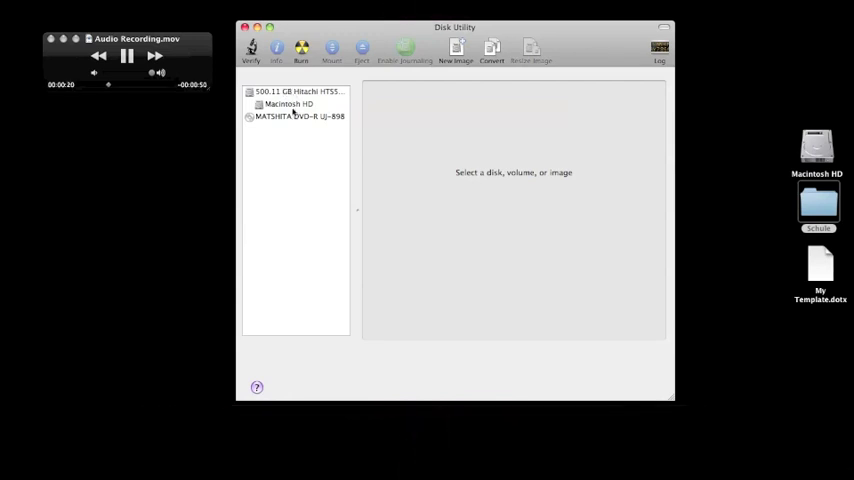
- Select the 500.11 GB Hitachi disk and show its single Macintosh HD partition layout
click(294, 92)
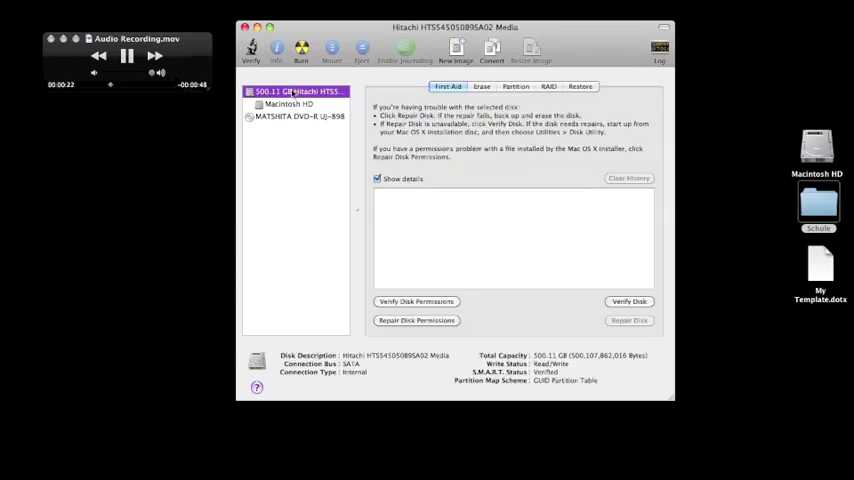
click(290, 104)
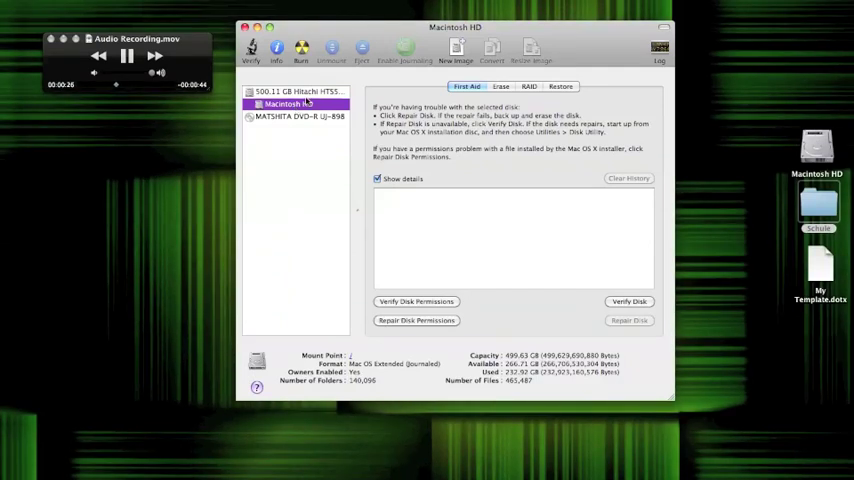
click(296, 92)
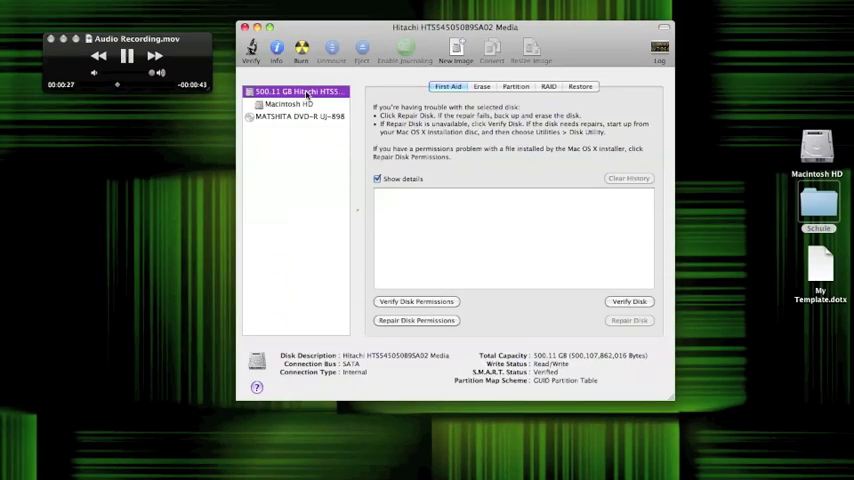
click(516, 88)
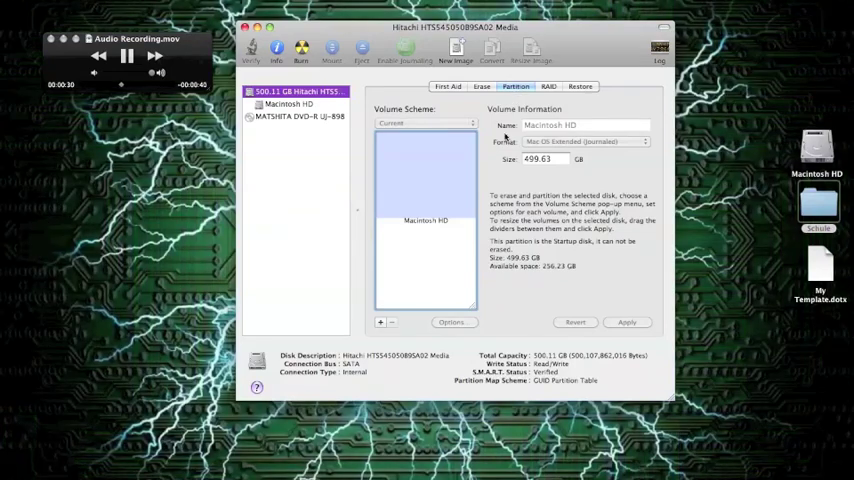
mouse_move(423, 219)
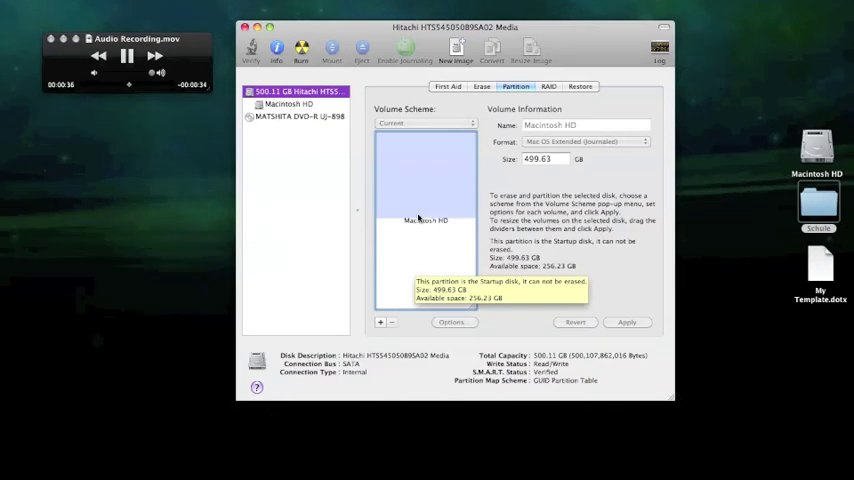
- Add a second partition, Macintosh HD 2, and drag the divider to enlarge Macintosh HD
click(380, 322)
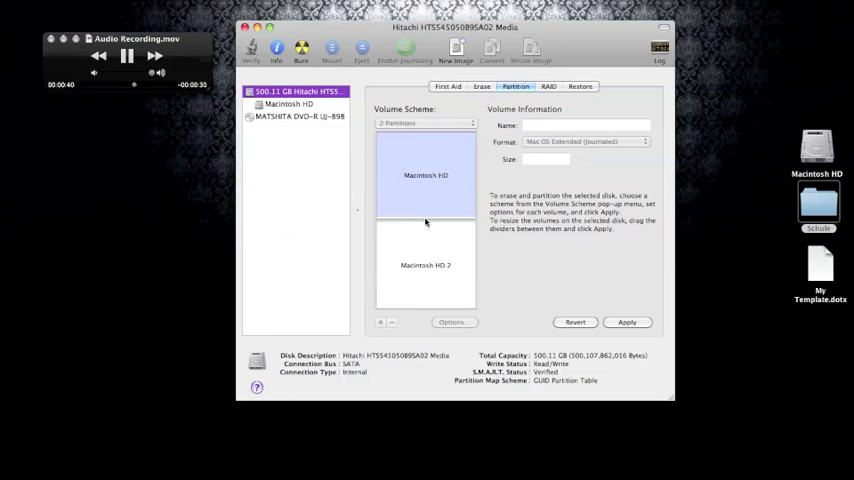
mouse_move(425, 221)
mouse_down()
mouse_move(425, 243)
mouse_move(440, 255)
mouse_up()
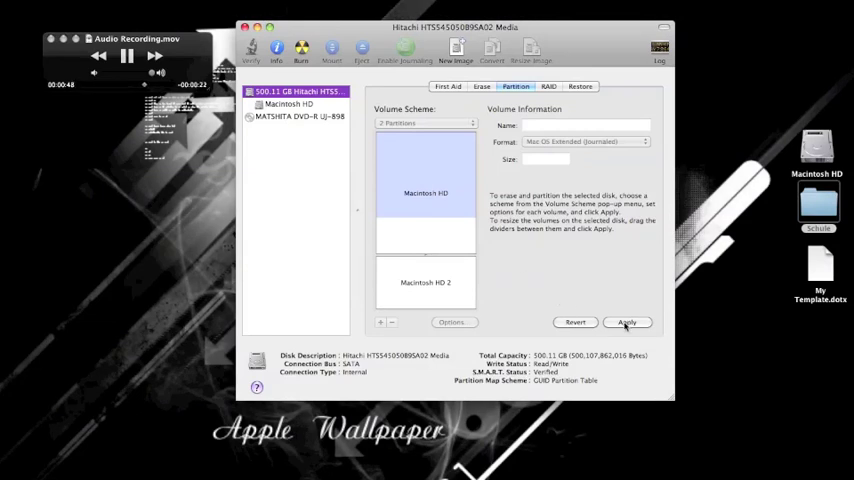
mouse_move(419, 256)
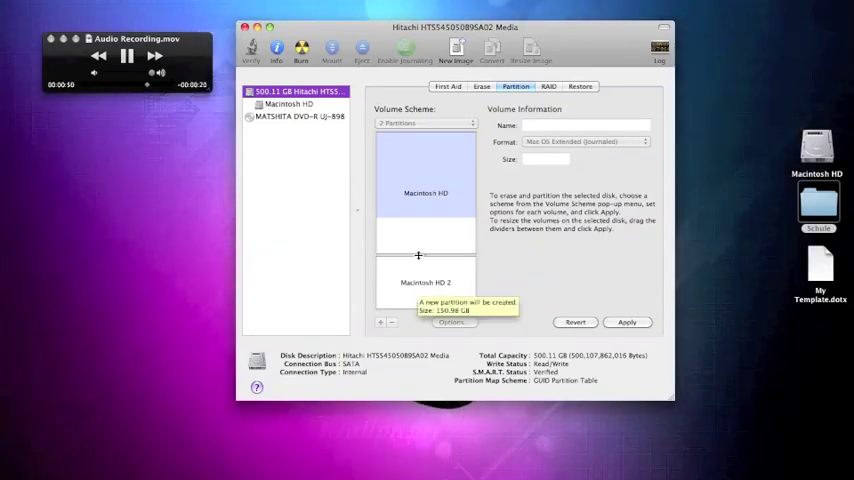
- View Macintosh HD 2's details: Mac OS Extended (Journaled), 150.98 GB
click(419, 273)
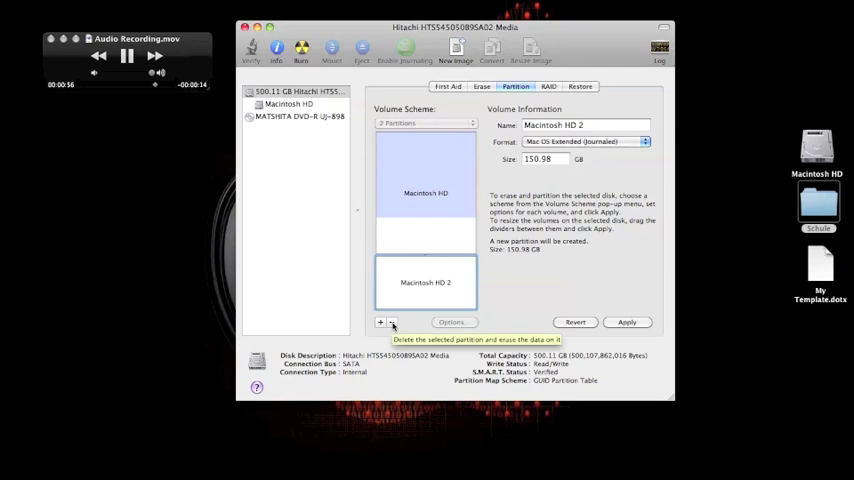
- Remove Macintosh HD 2, leaving Macintosh HD as a single 400.79 GB partition
click(392, 323)
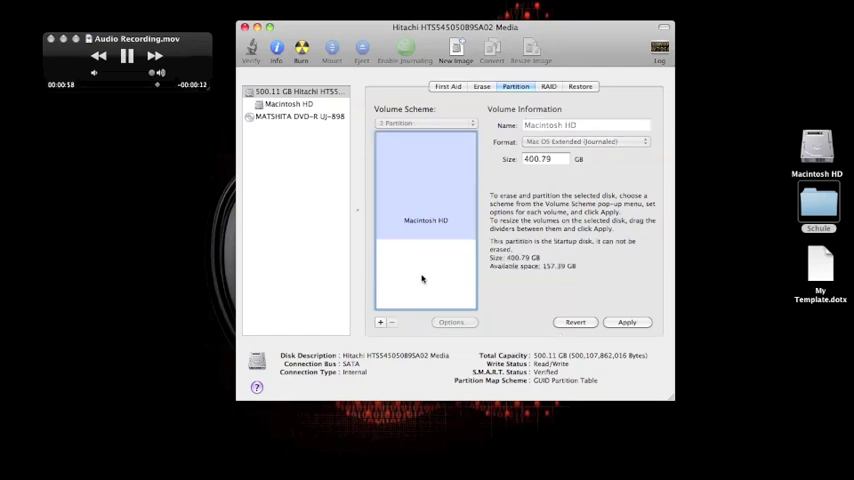